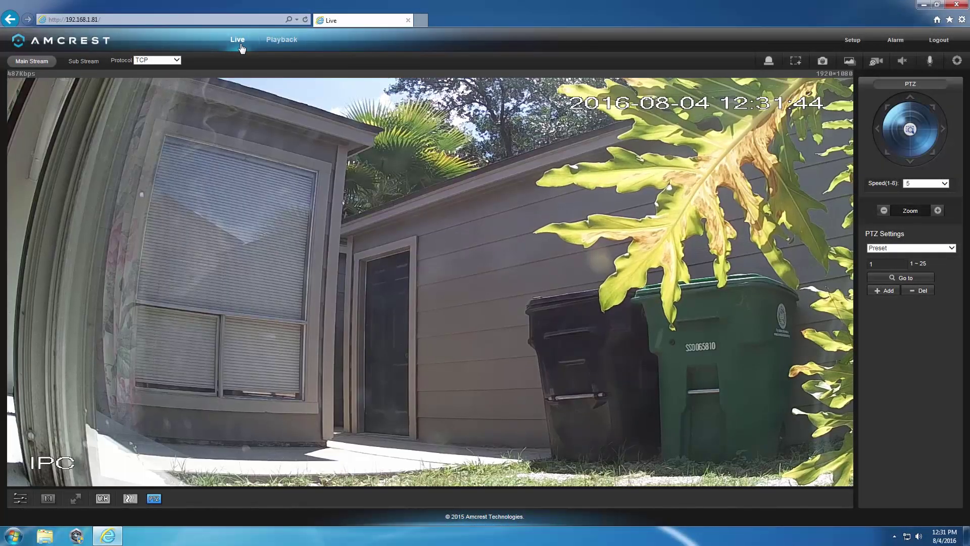
# Capture a snapshot, then load the Default Group camera into an enlarged live-view pane.
pyautogui.click(823, 62)
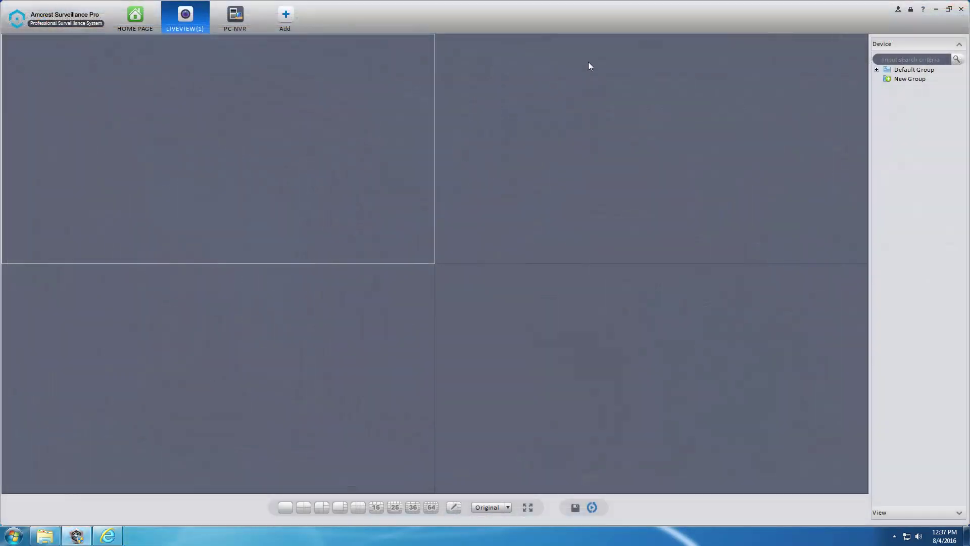
pyautogui.doubleClick(913, 70)
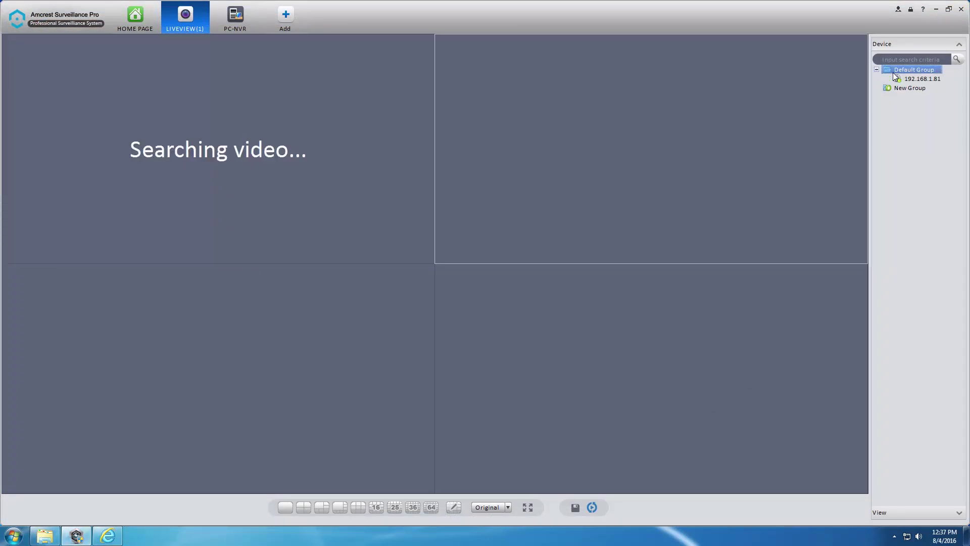
pyautogui.click(898, 79)
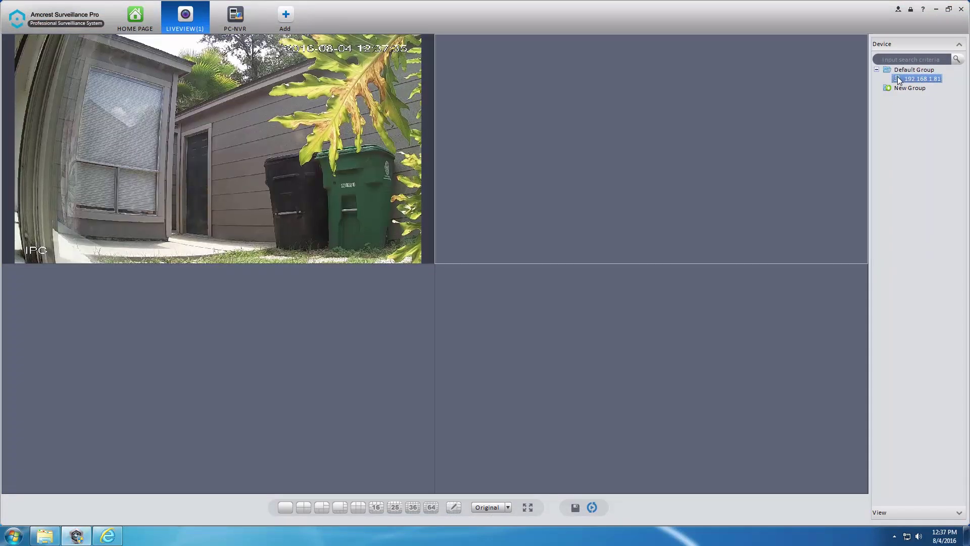
pyautogui.doubleClick(372, 170)
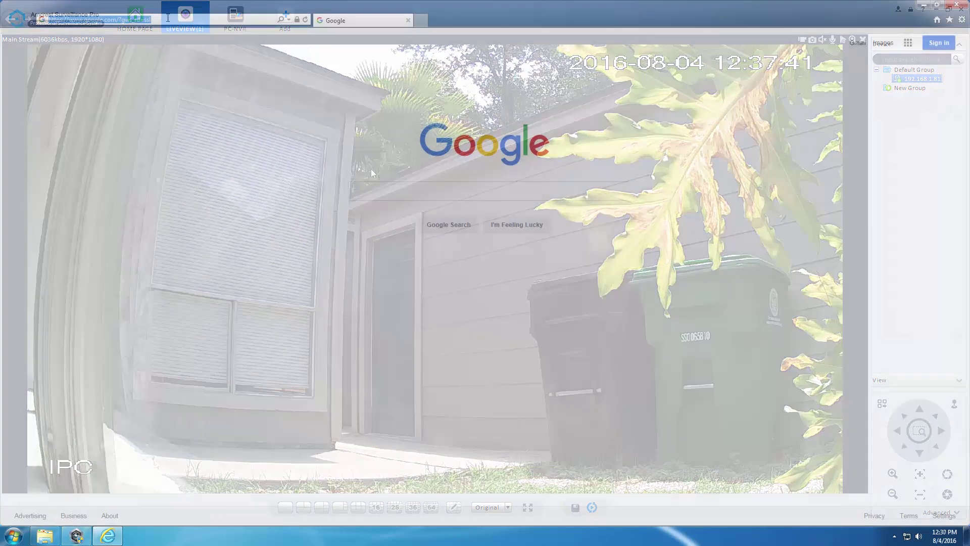
pyautogui.write('.168')
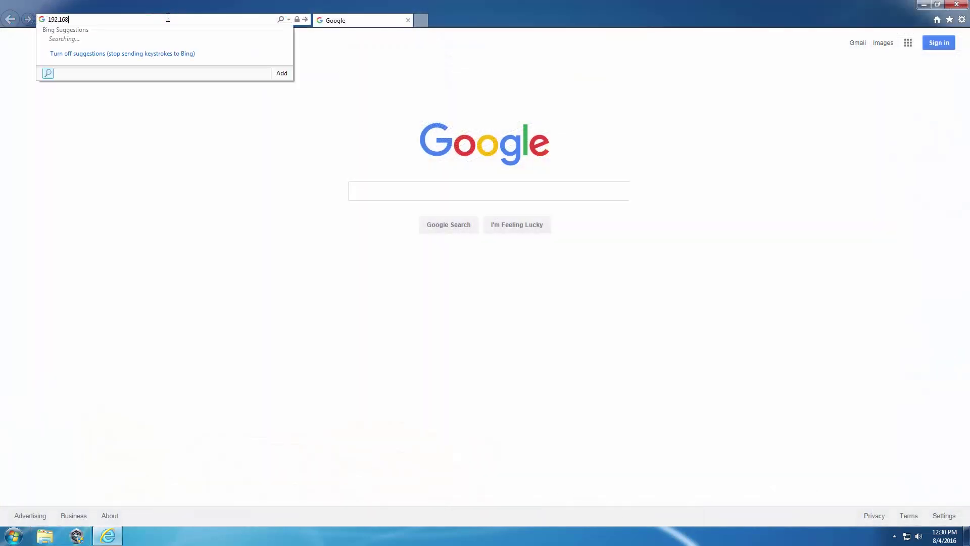
pyautogui.write('.1.81')
# Log in to the camera web page and to Surveillance Pro, reaching the PC-NVR settings.
pyautogui.press('Return')
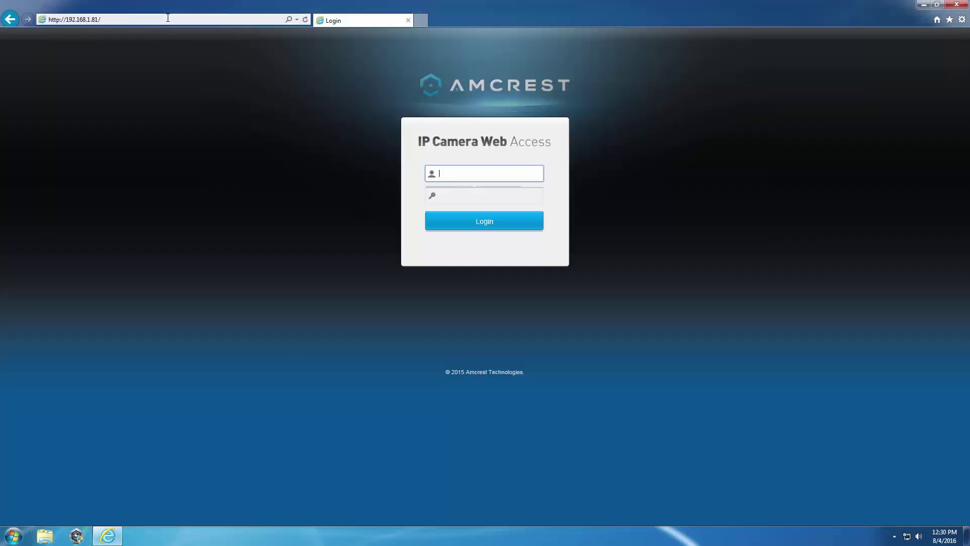
pyautogui.press('Tab')
pyautogui.press('Return')
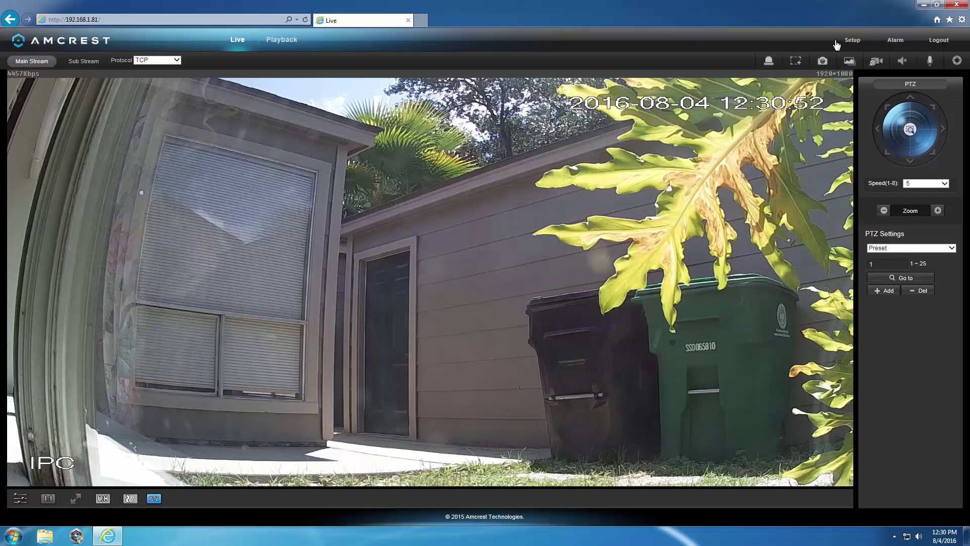
pyautogui.click(851, 40)
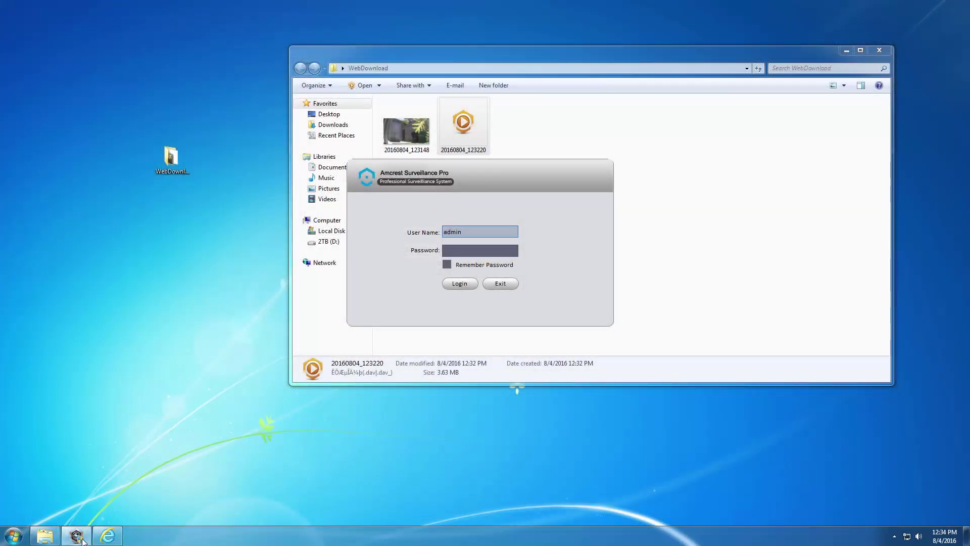
pyautogui.press('Tab')
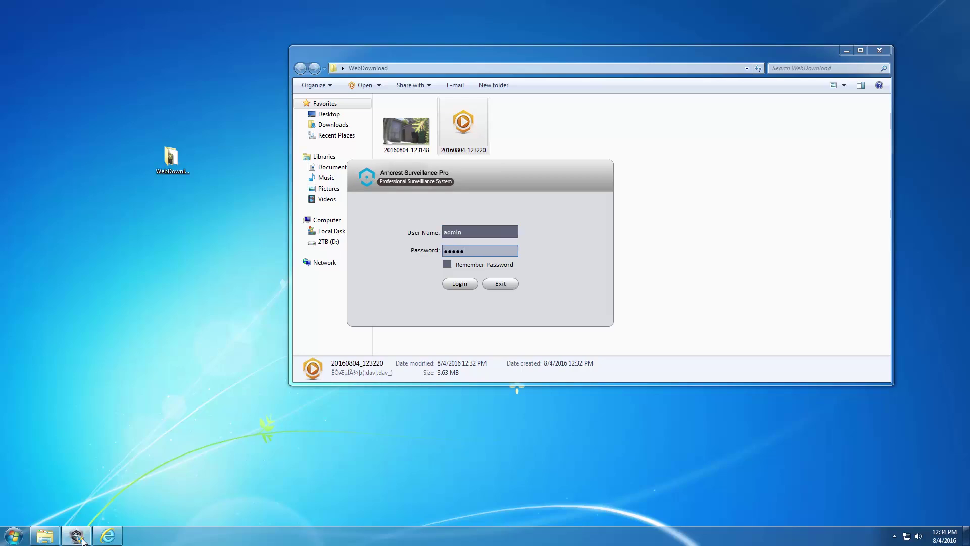
pyautogui.press('Return')
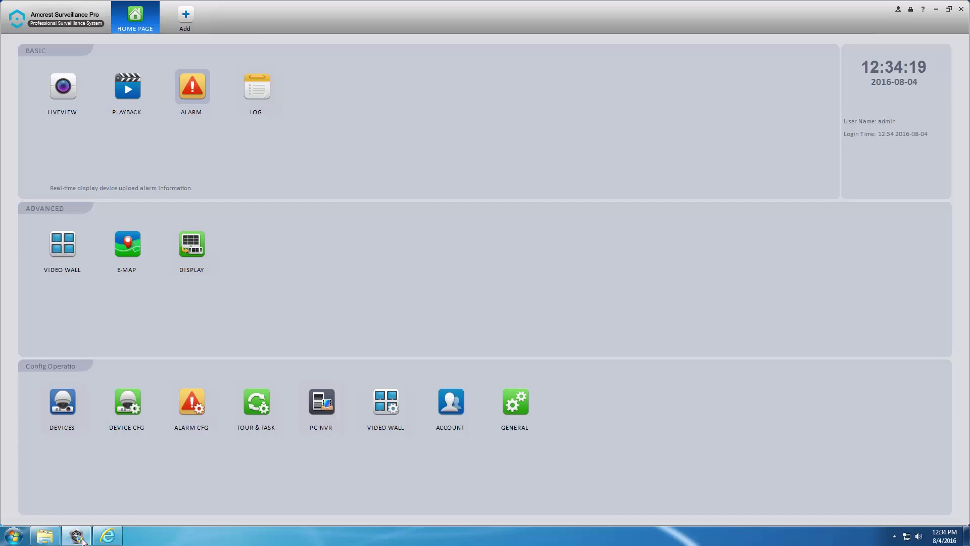
pyautogui.click(316, 409)
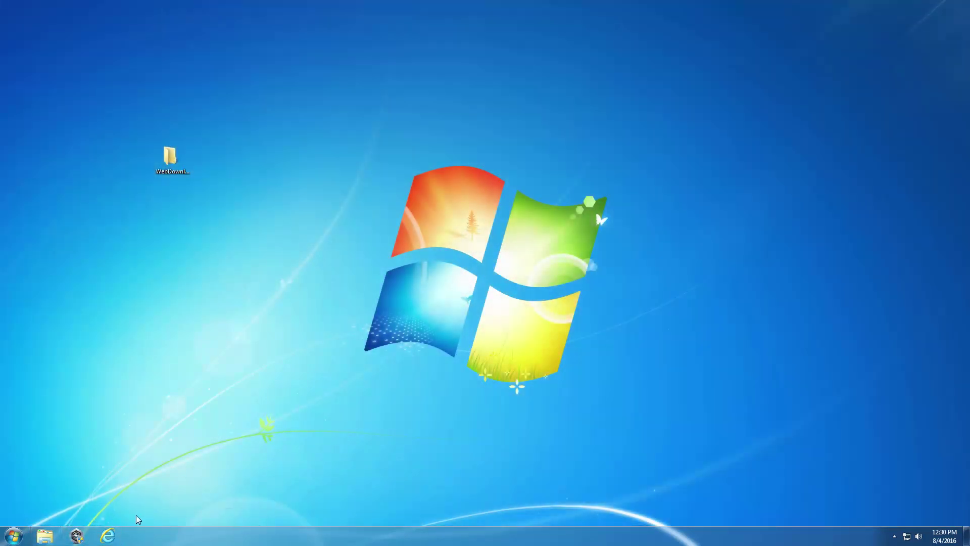
# Log in to the camera at 192.168.1.81 and open the Setup > Camera > Video Path settings.
pyautogui.click(107, 536)
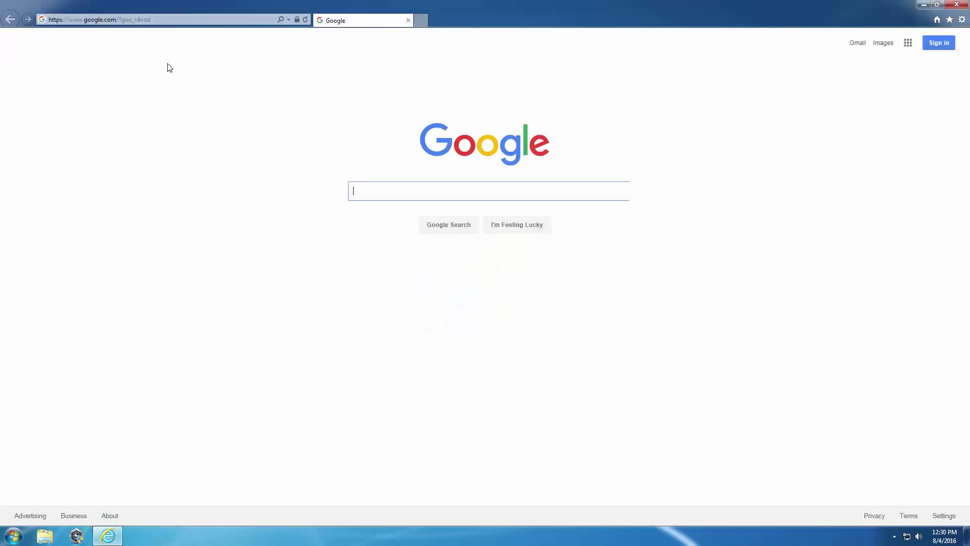
pyautogui.click(168, 20)
pyautogui.press('Return')
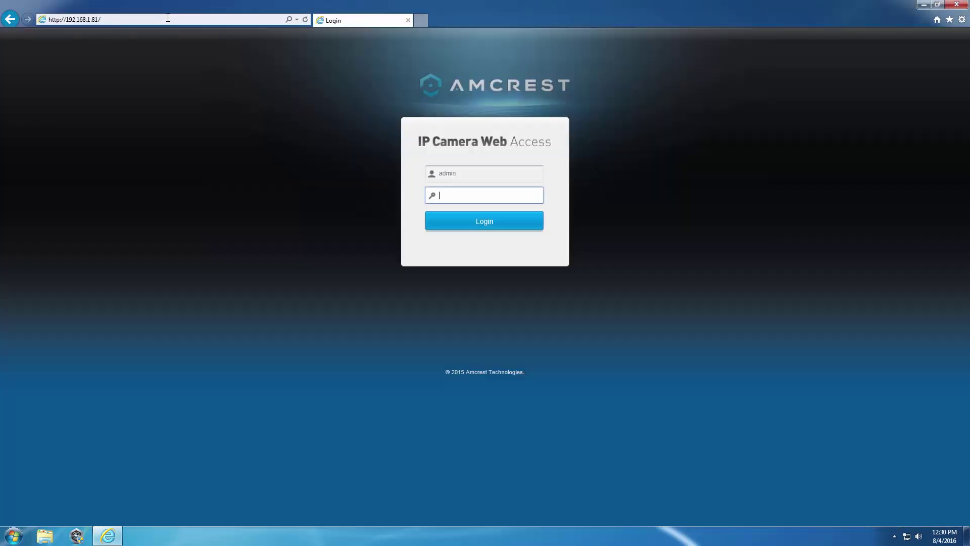
pyautogui.press('Return')
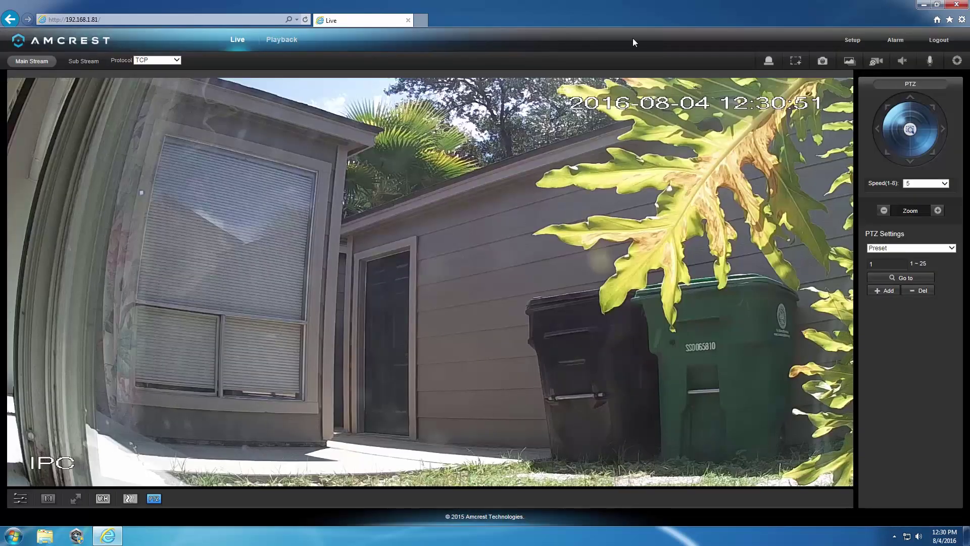
pyautogui.click(850, 41)
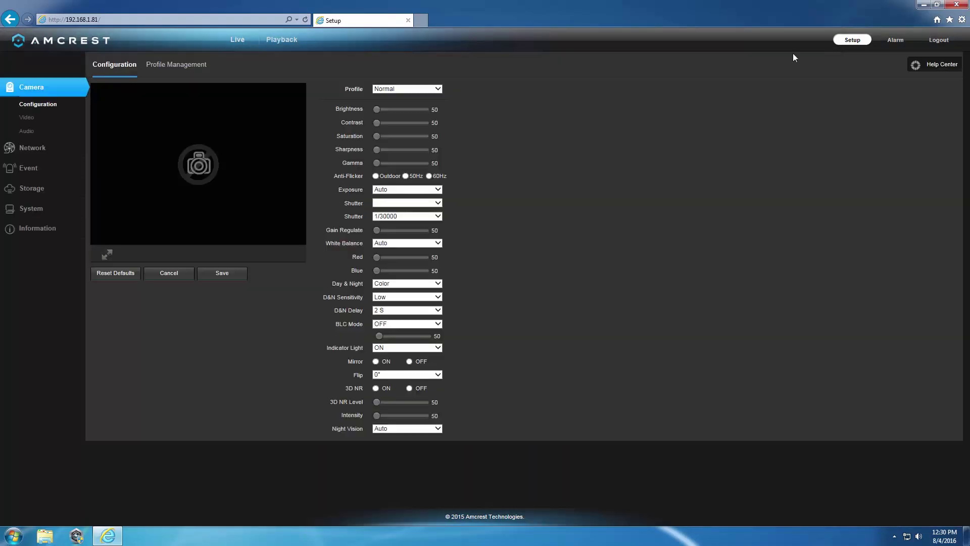
pyautogui.click(46, 119)
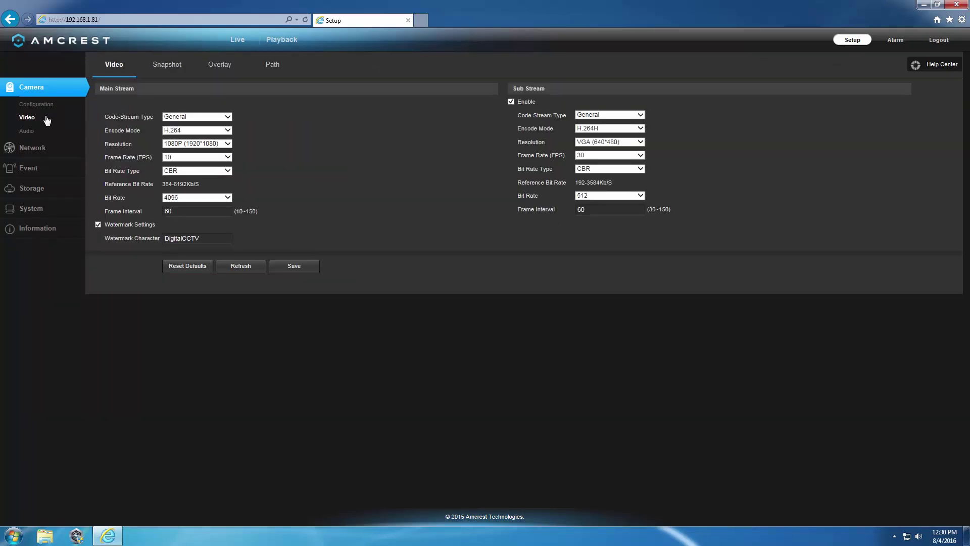
pyautogui.click(280, 68)
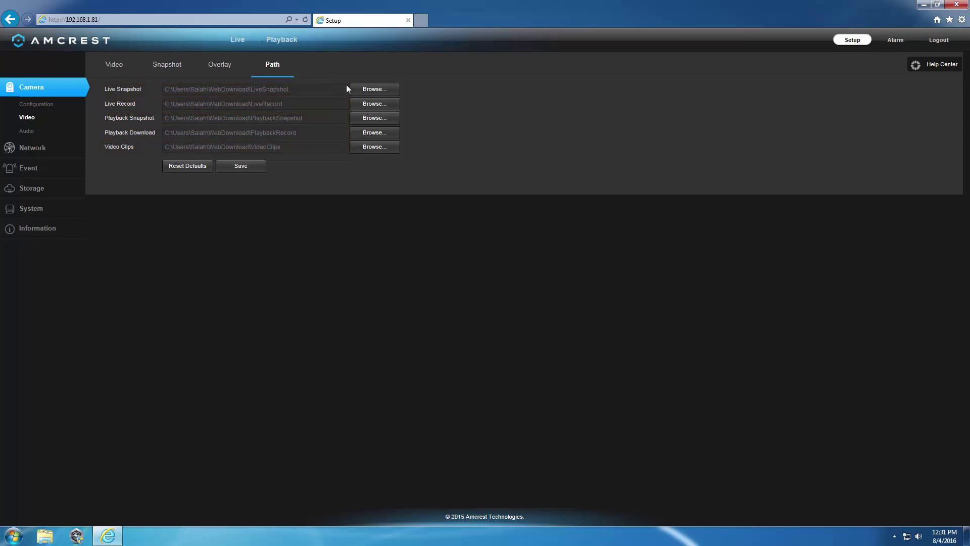
# Point all save paths to Desktop\WebDownload, save, and go back to Live view.
pyautogui.click(372, 90)
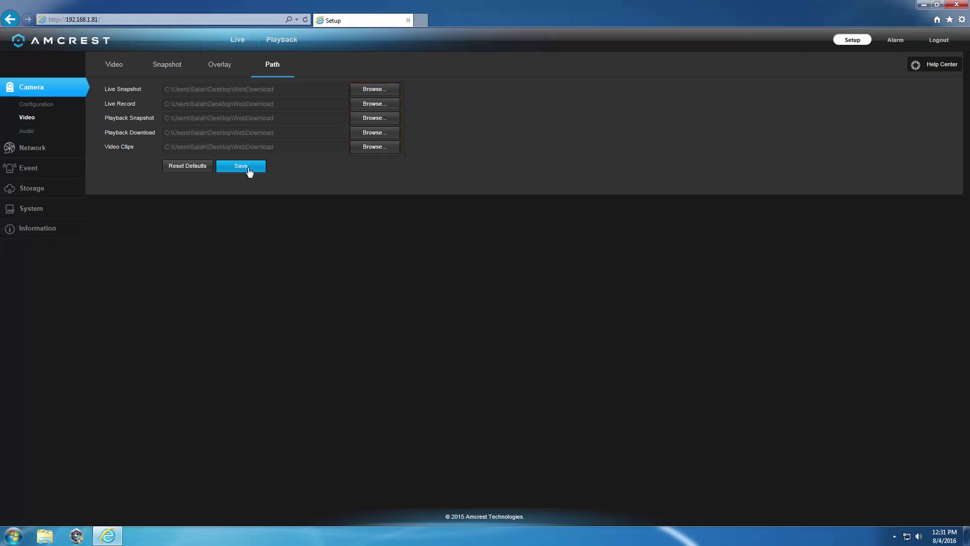
pyautogui.click(240, 46)
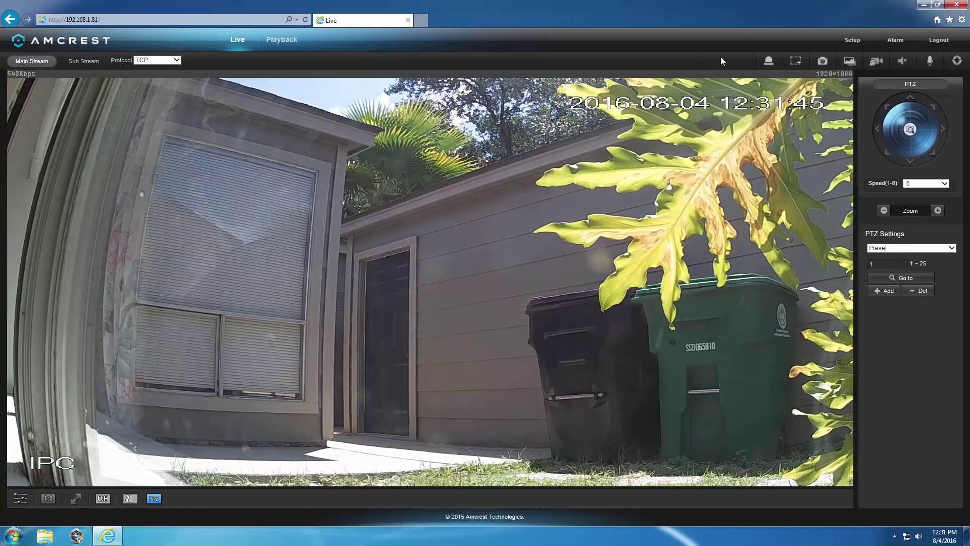
# Take a snapshot of the backyard feed and close the Photo Viewer preview.
pyautogui.click(824, 63)
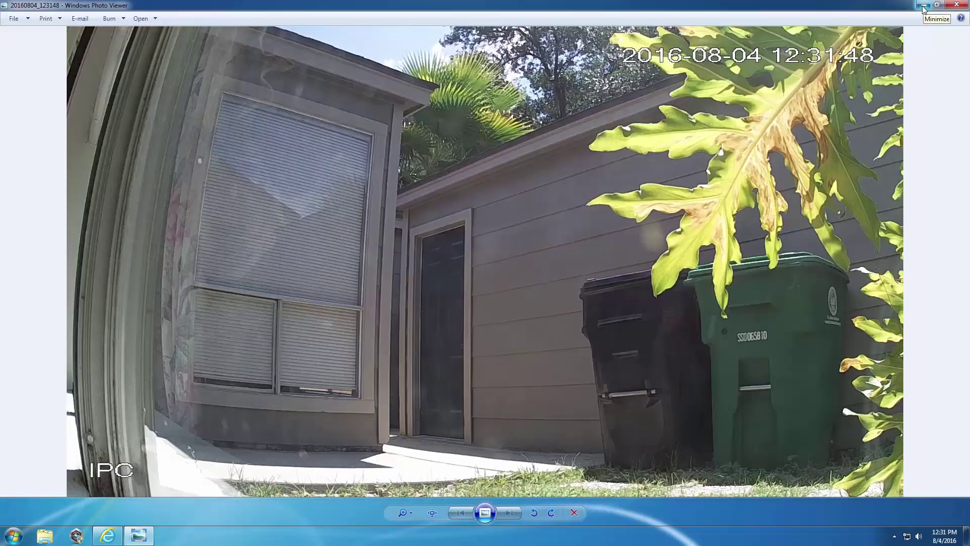
pyautogui.click(948, 8)
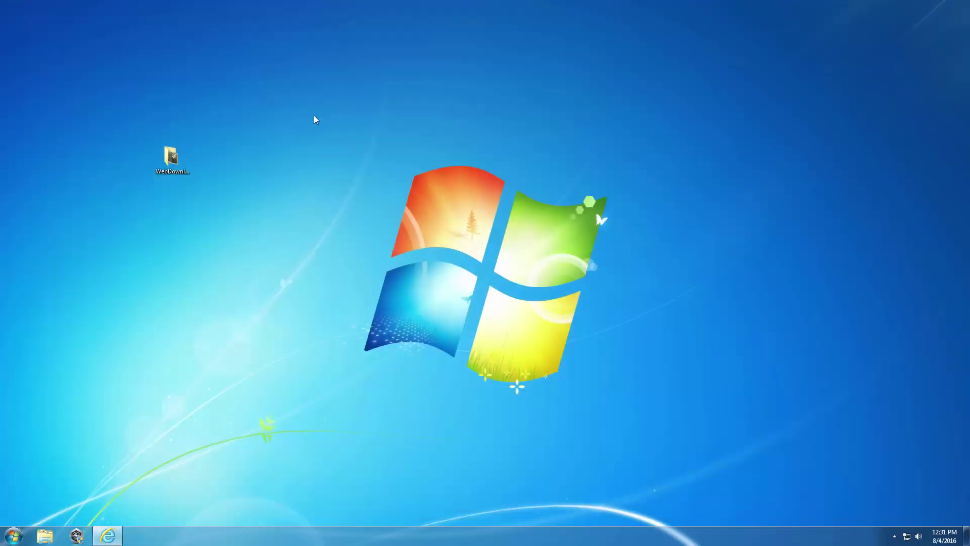
# View snapshot 20160804_123148 from WebDownload, close it, and restore the browser's live view.
pyautogui.doubleClick(186, 156)
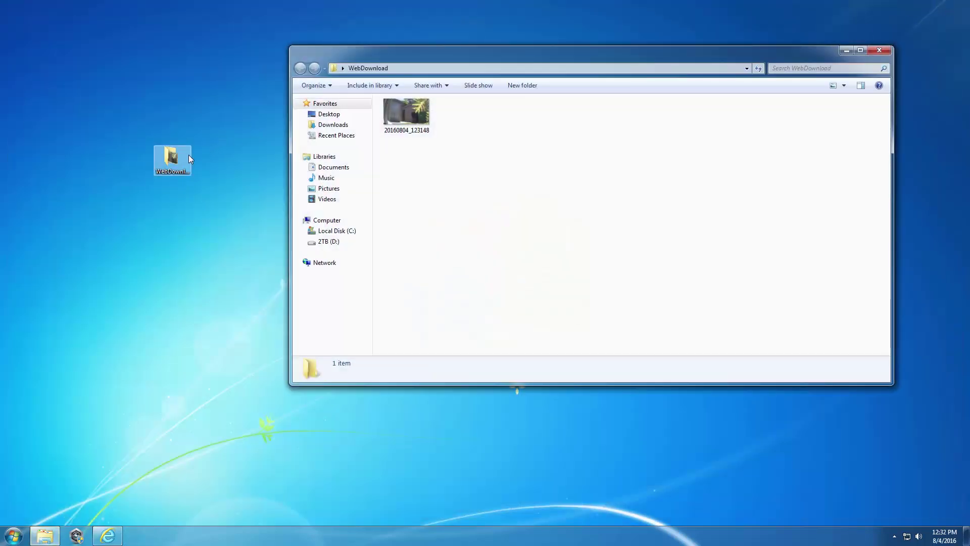
pyautogui.doubleClick(431, 125)
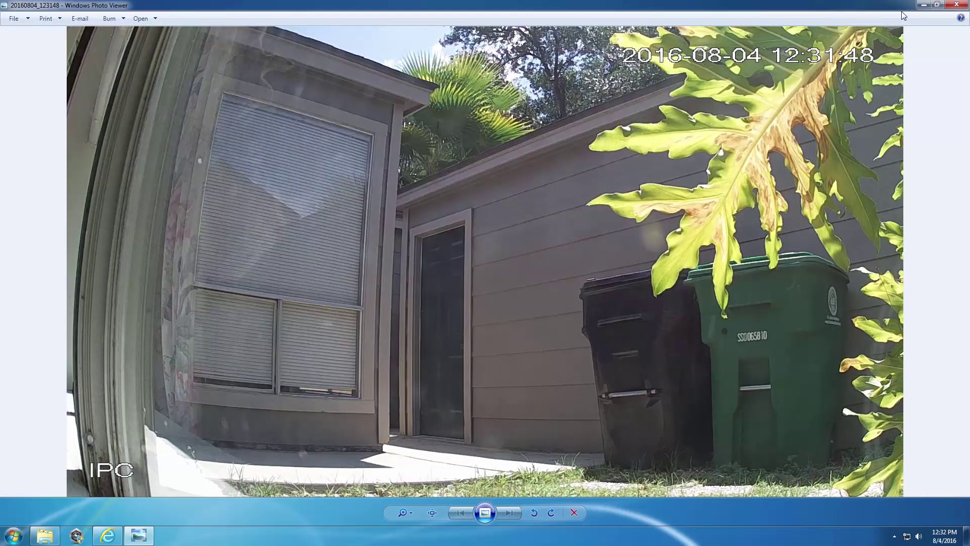
pyautogui.click(953, 6)
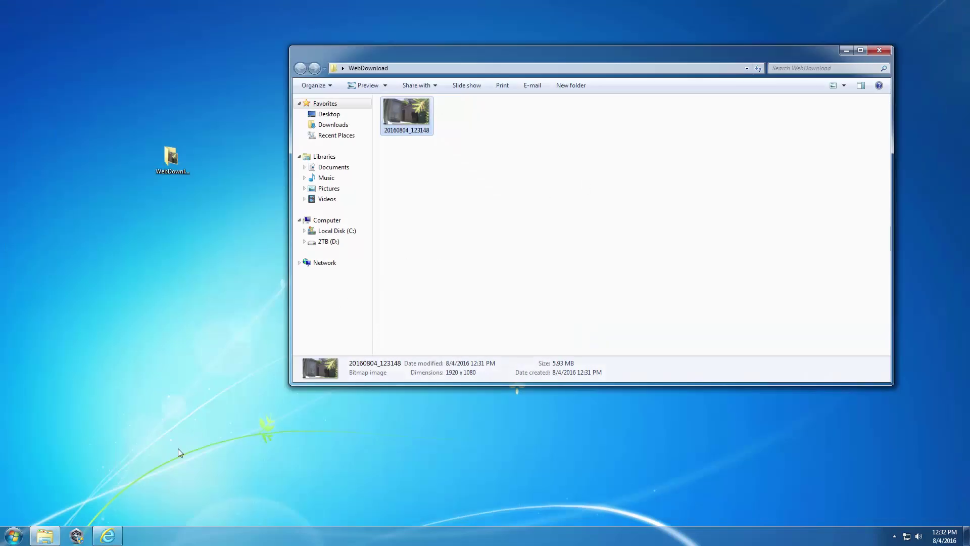
pyautogui.click(108, 535)
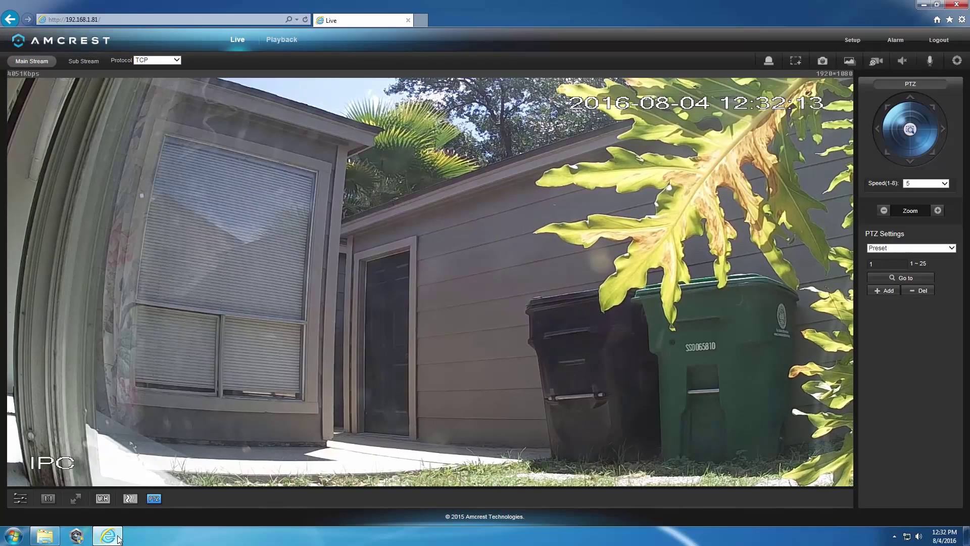
# Start and then stop a short recording of the live backyard feed.
pyautogui.click(878, 67)
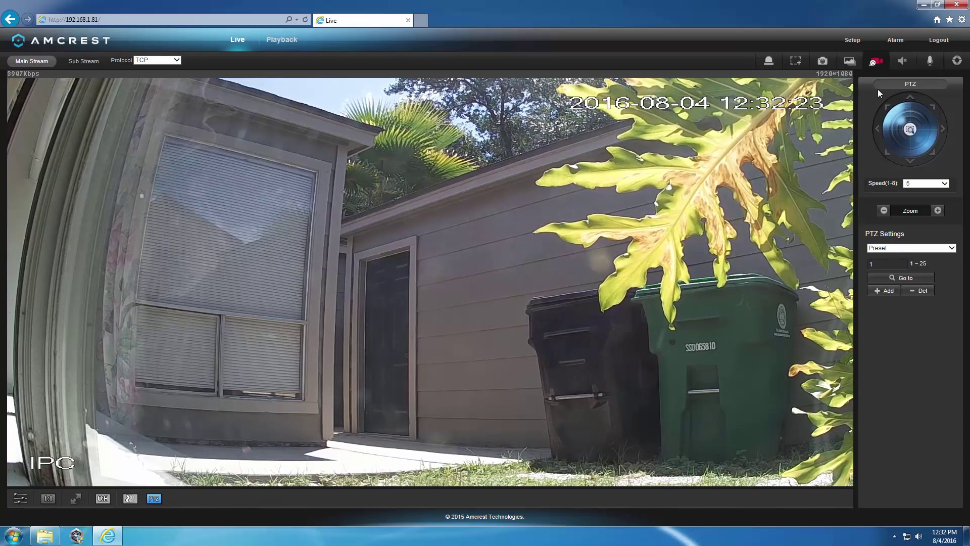
pyautogui.click(877, 69)
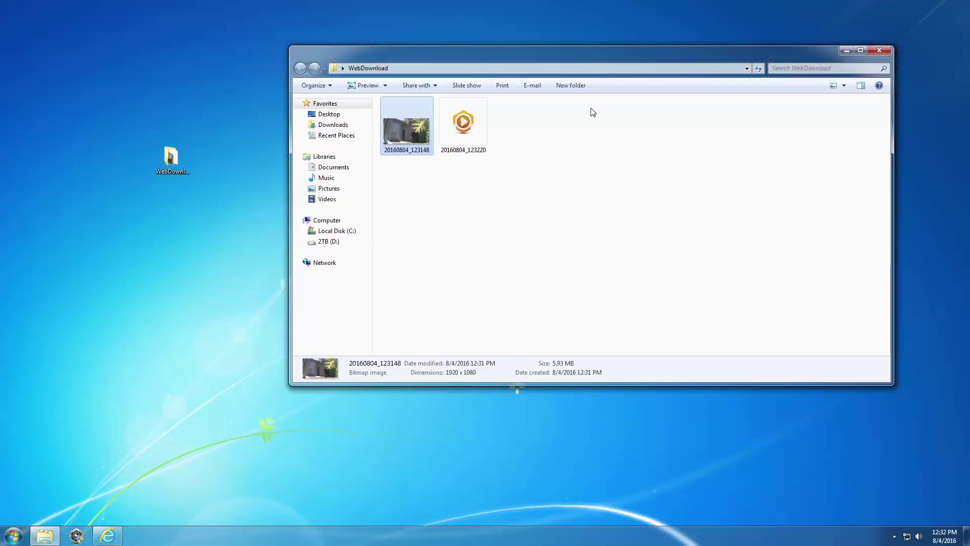
# Open clip 20160804_123220 in Smart Play and associate video file types with it.
pyautogui.doubleClick(468, 128)
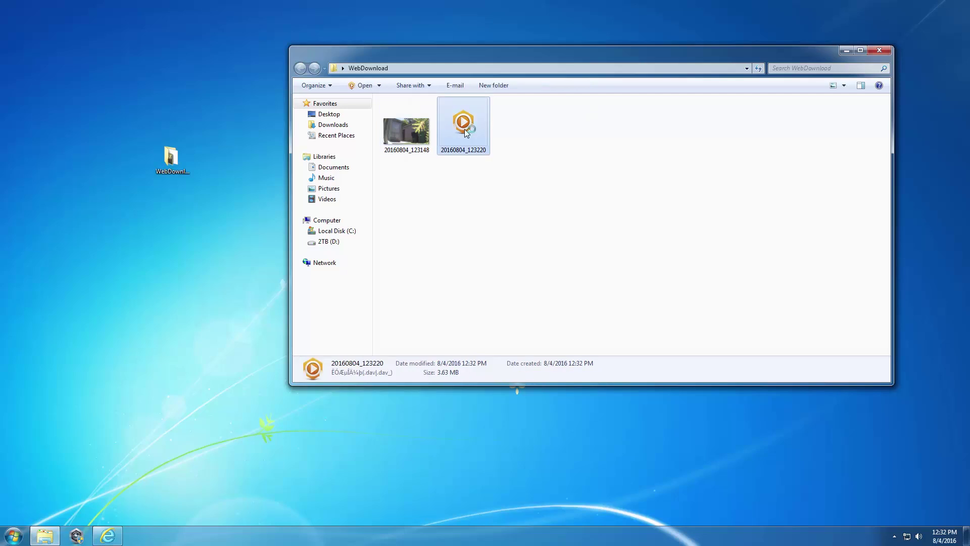
pyautogui.click(457, 286)
# Maximize Smart Play, fill the play area with clip 20160804_123220, then close the player.
pyautogui.click(715, 86)
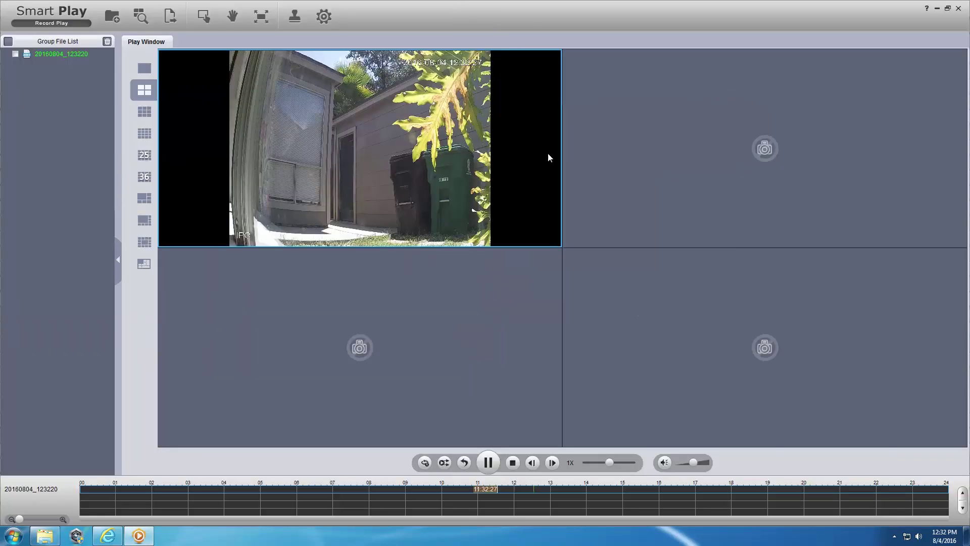
pyautogui.doubleClick(509, 163)
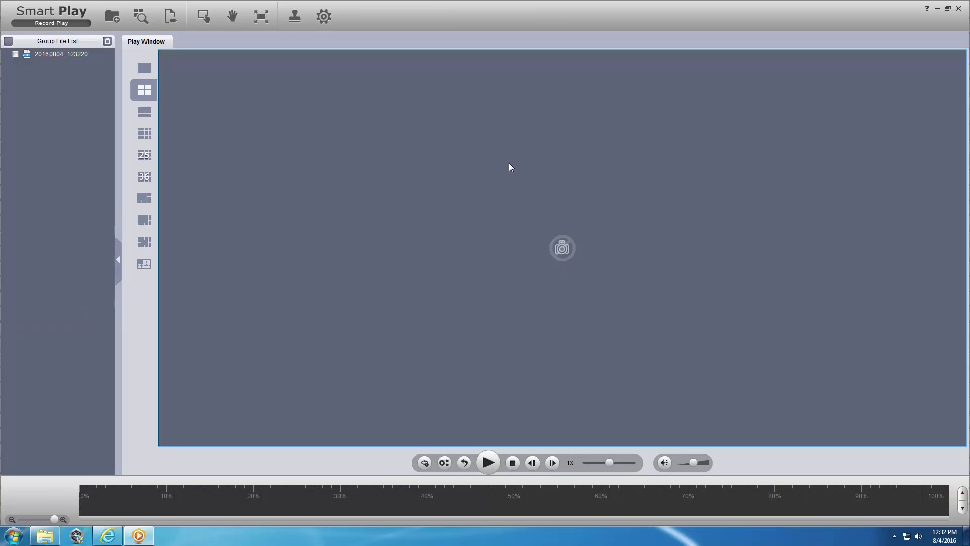
pyautogui.click(957, 9)
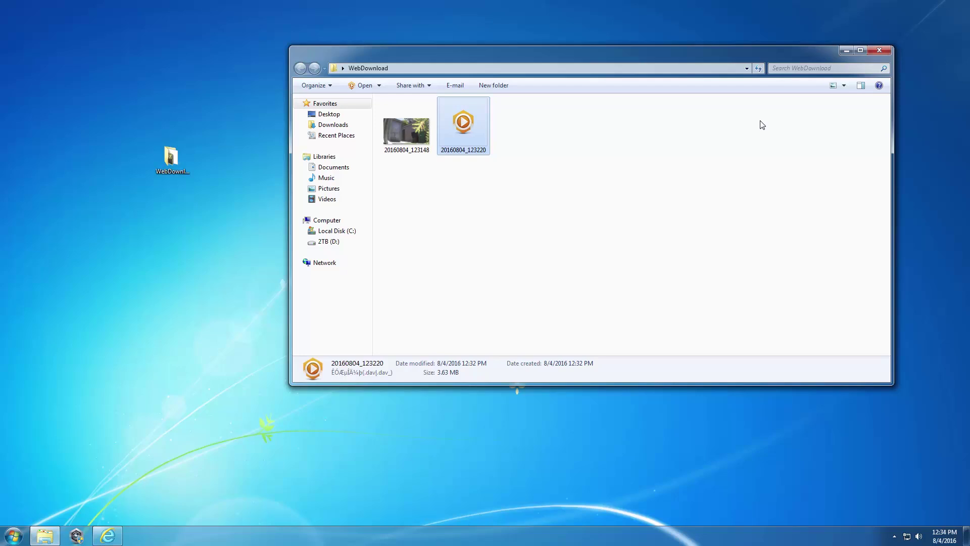
# Log in to Surveillance Pro as admin and bring up the PC-NVR Add channel dialog.
pyautogui.click(79, 538)
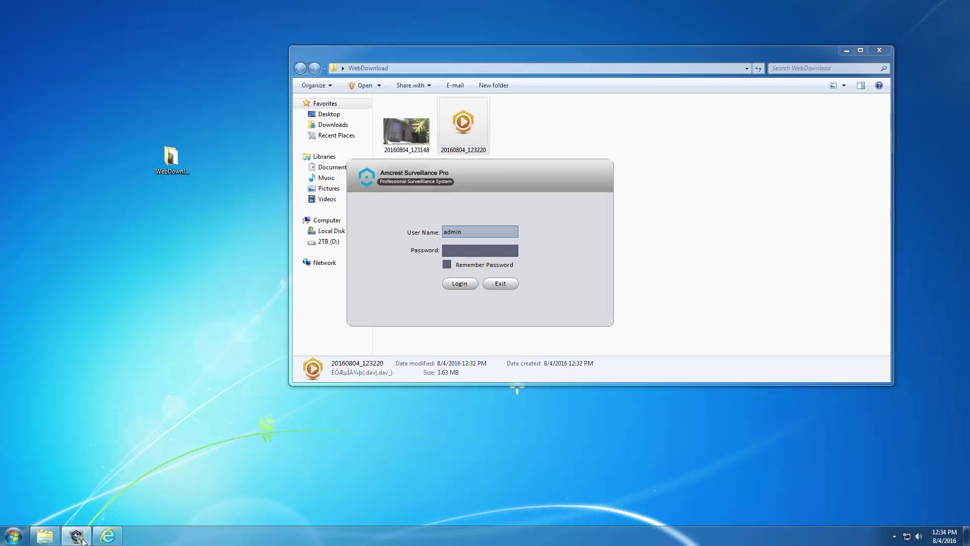
pyautogui.press('Tab')
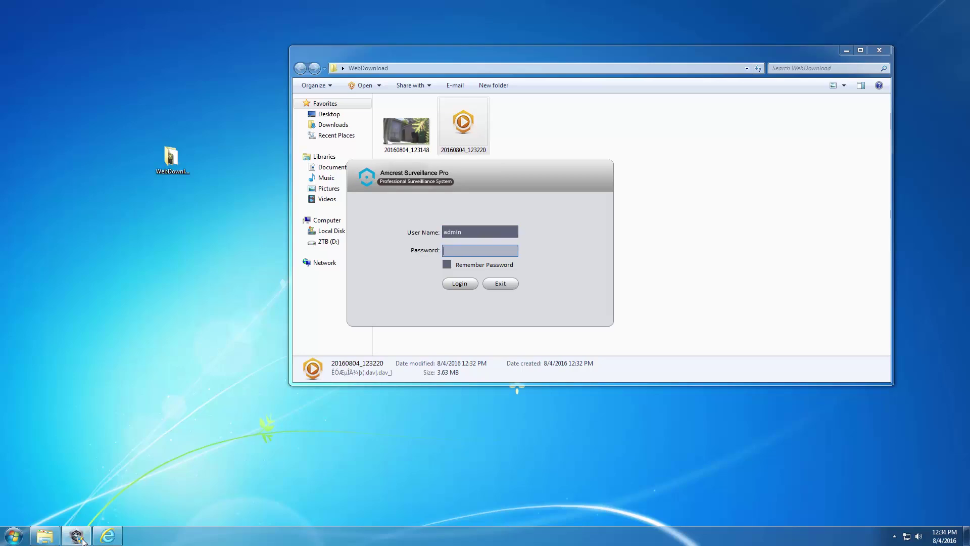
pyautogui.press('Return')
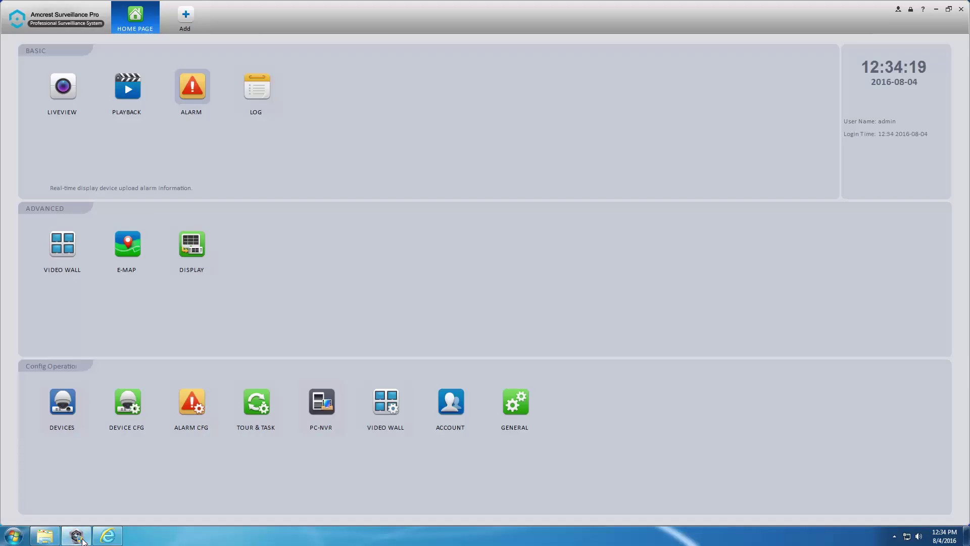
pyautogui.click(316, 410)
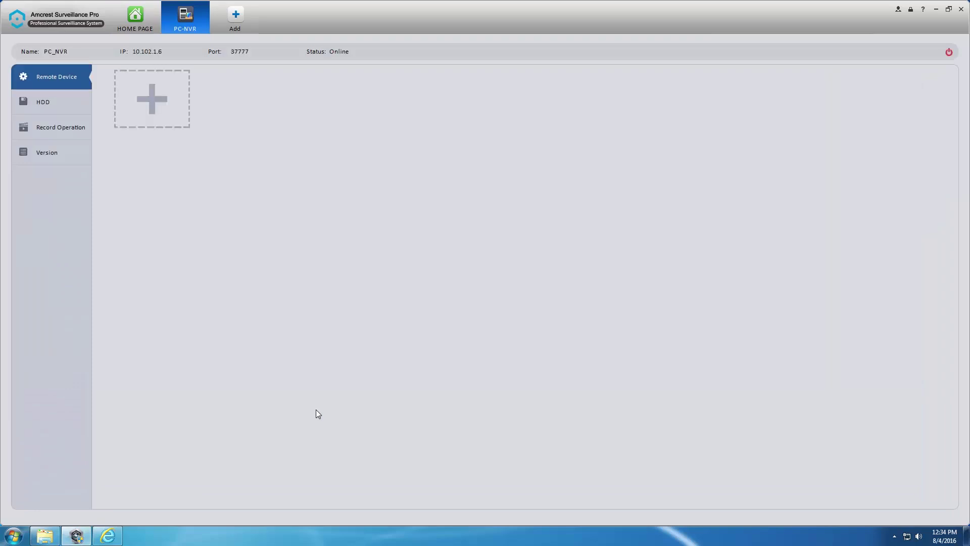
pyautogui.click(158, 122)
# Tick the 192.168.1.81 IPC channel under Default Group and save it to the PC-NVR.
pyautogui.click(301, 133)
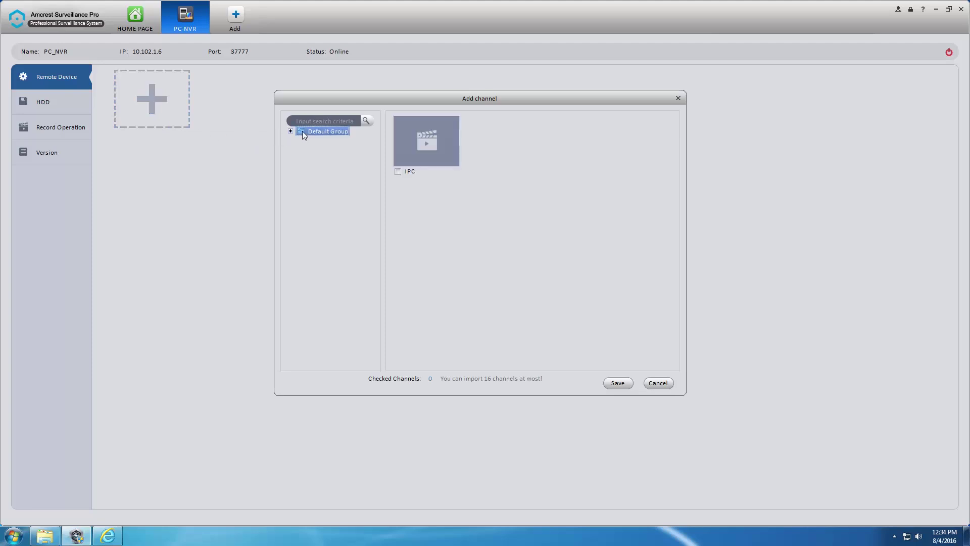
pyautogui.click(396, 172)
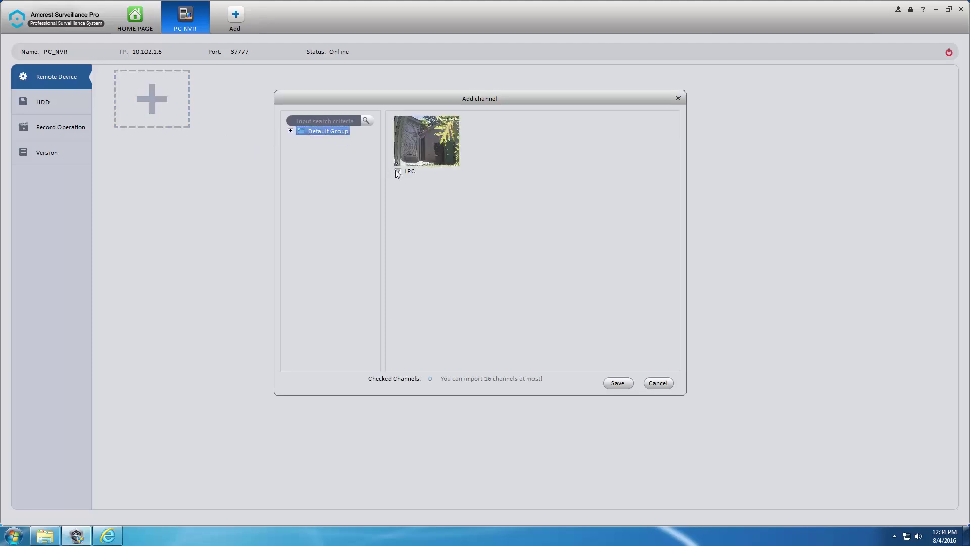
pyautogui.click(396, 173)
pyautogui.click(620, 383)
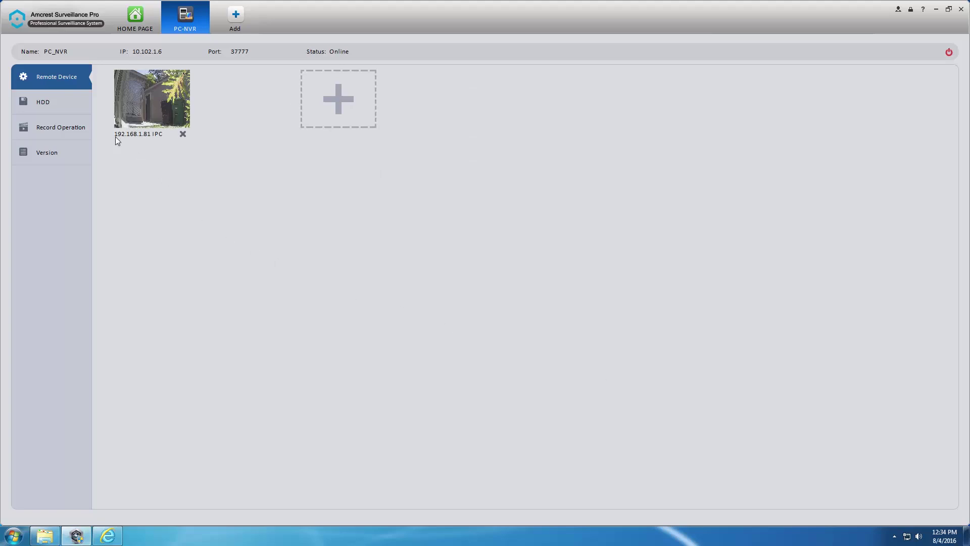
# Allocate 6 GB on drive D: in the PC-NVR HDD settings and confirm.
pyautogui.click(75, 107)
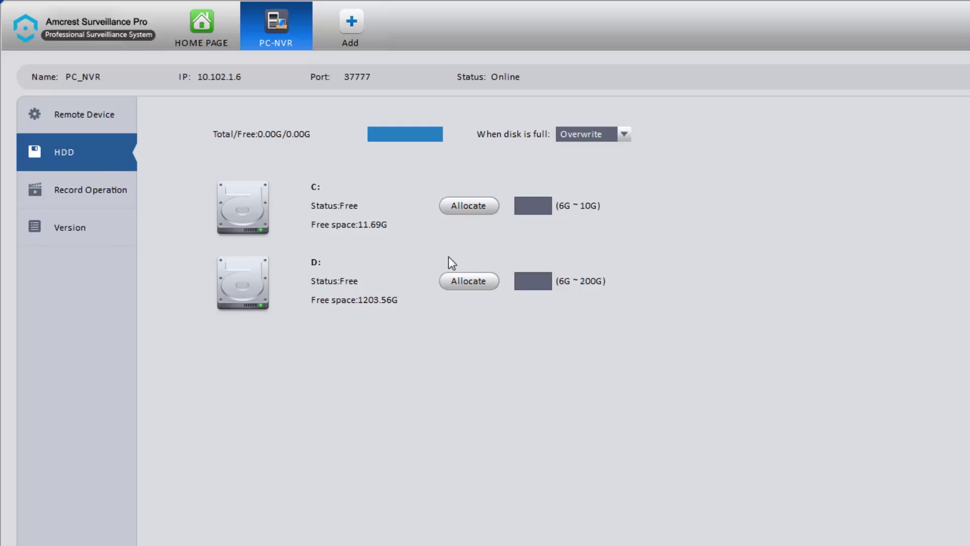
pyautogui.click(524, 280)
pyautogui.write('6')
pyautogui.click(485, 285)
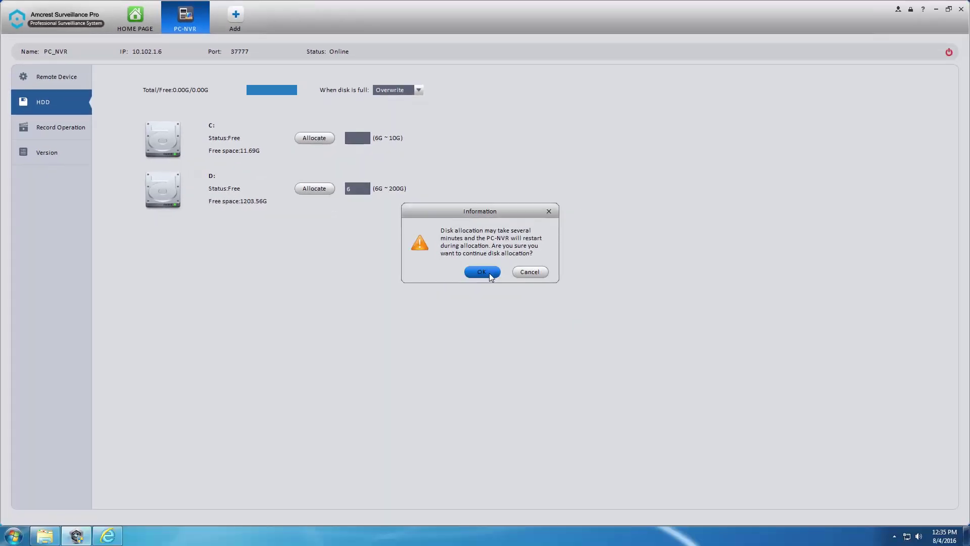
pyautogui.click(488, 273)
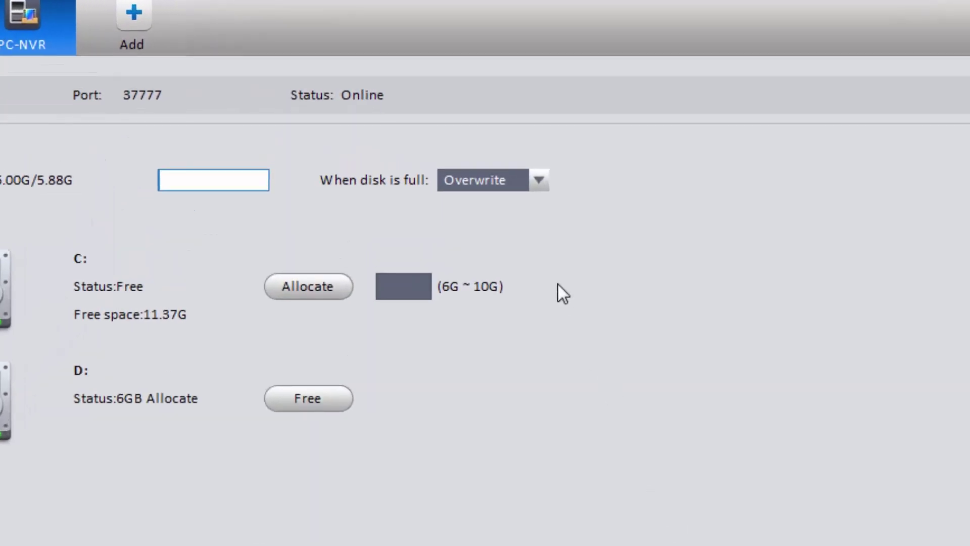
pyautogui.click(533, 184)
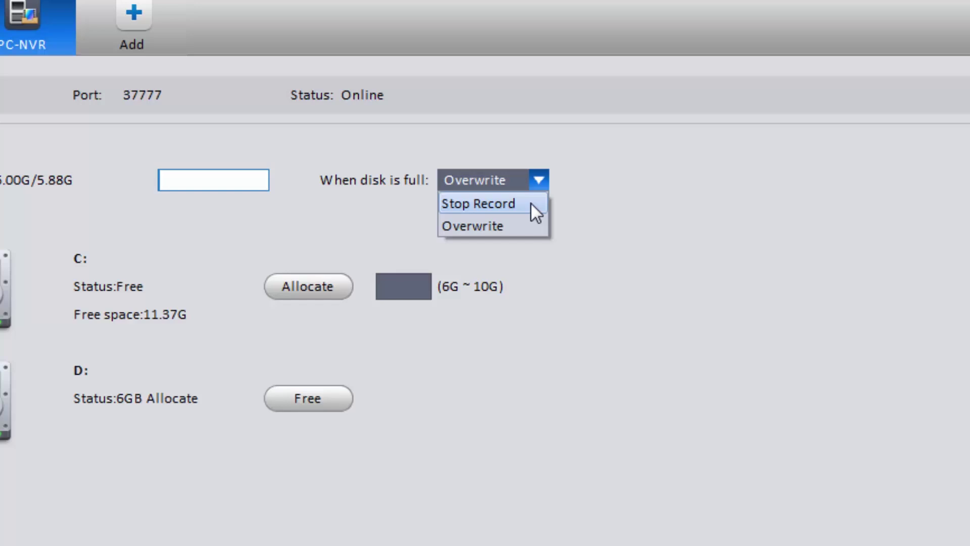
pyautogui.click(530, 218)
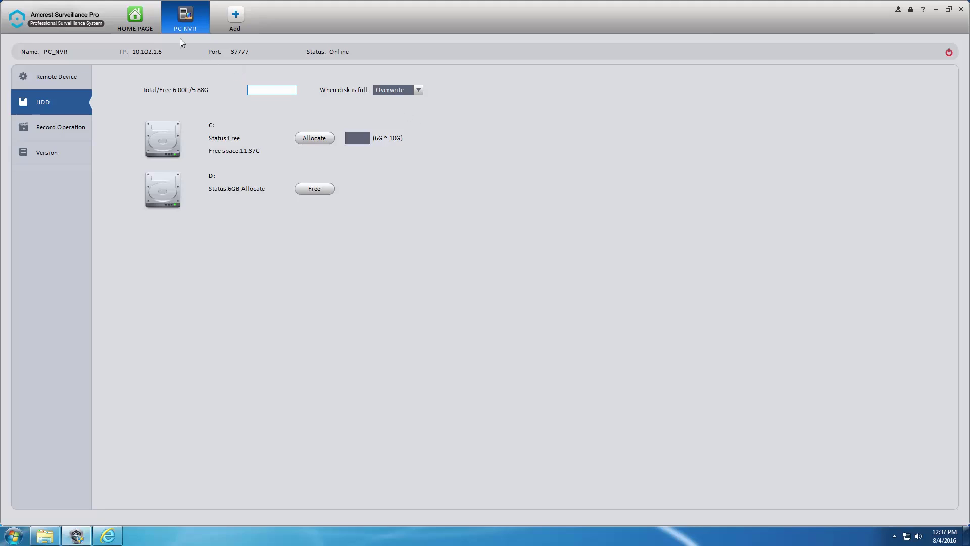
# Show camera 192.168.1.81's live feed from Default Group maximized, then return home.
pyautogui.click(155, 26)
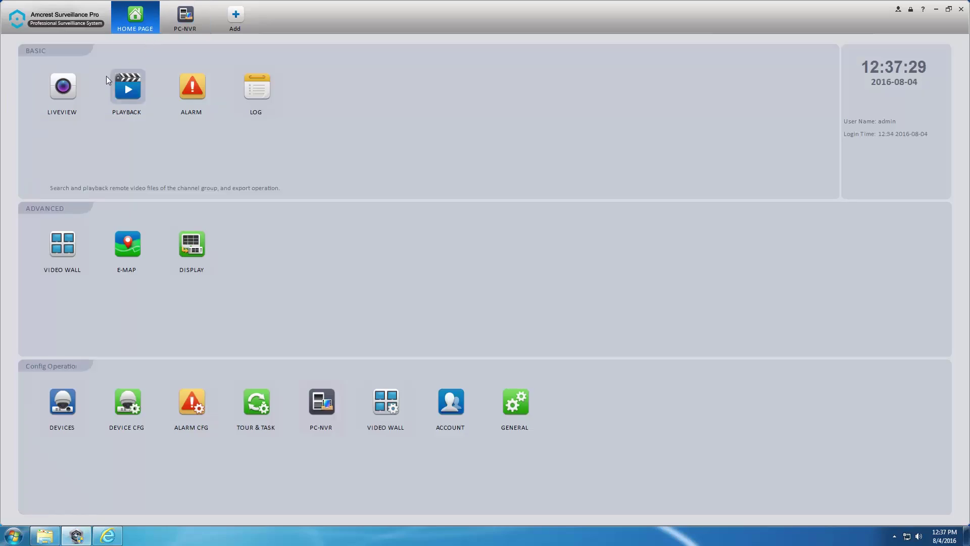
pyautogui.click(73, 94)
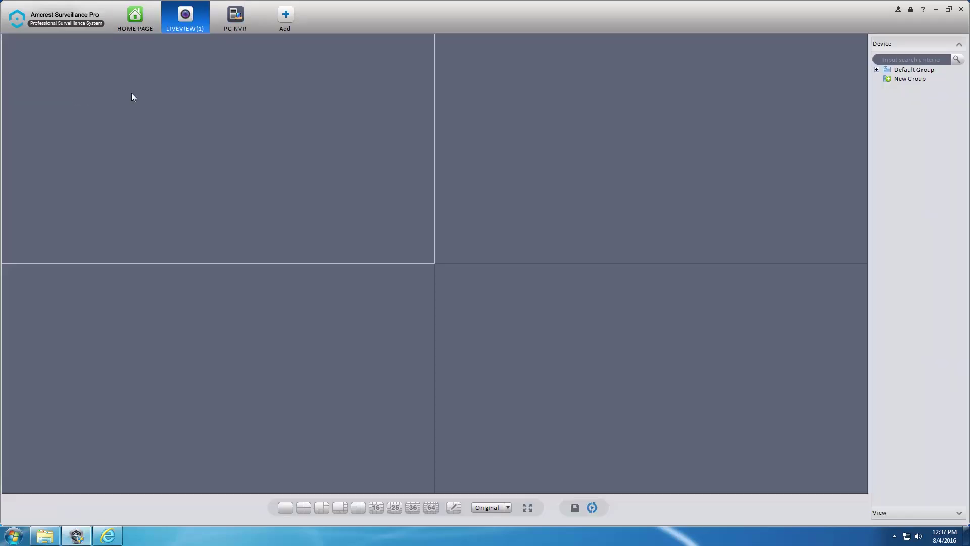
pyautogui.doubleClick(914, 69)
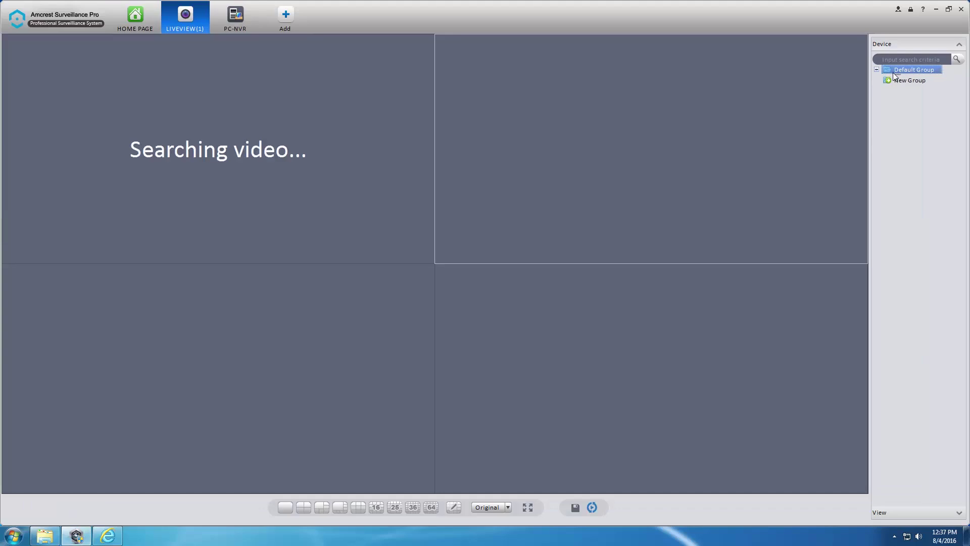
pyautogui.click(897, 79)
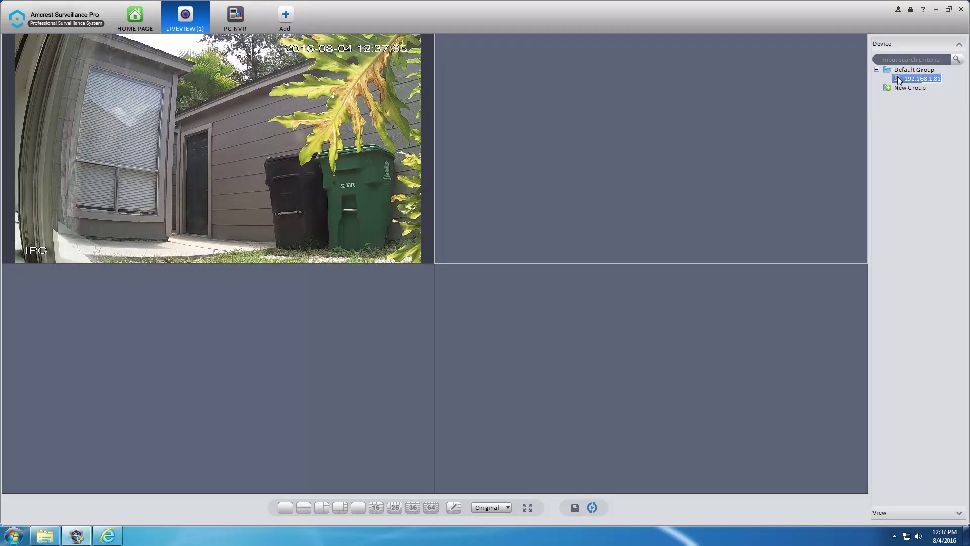
pyautogui.doubleClick(372, 171)
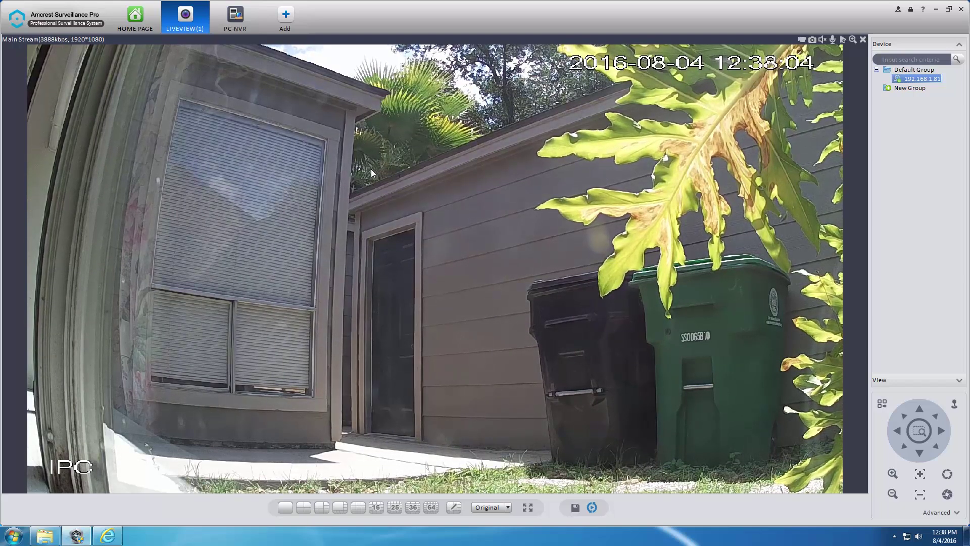
pyautogui.click(152, 27)
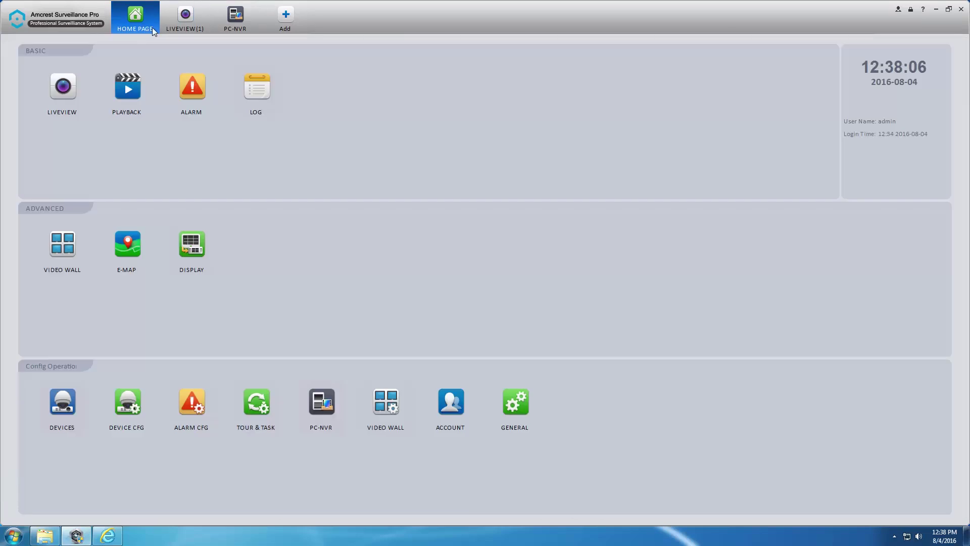
# Find and play camera 192.168.1.81's 2016-08-04 recording, enlarged to fill the playback area.
pyautogui.click(142, 89)
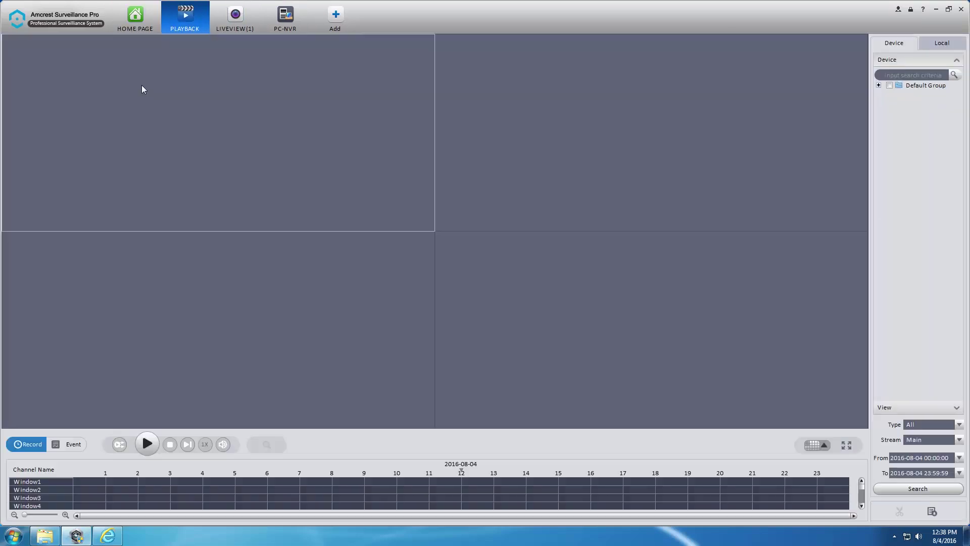
pyautogui.doubleClick(909, 88)
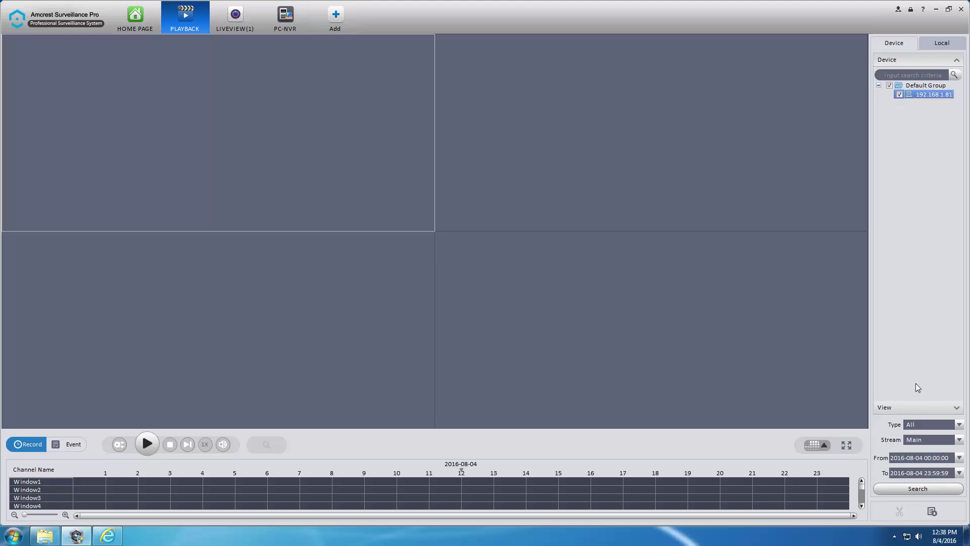
pyautogui.click(913, 493)
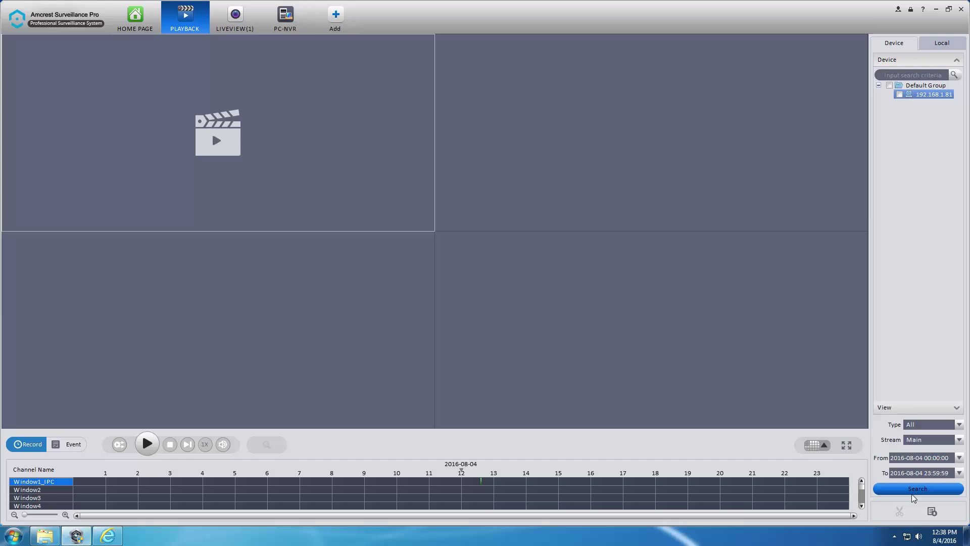
pyautogui.click(147, 444)
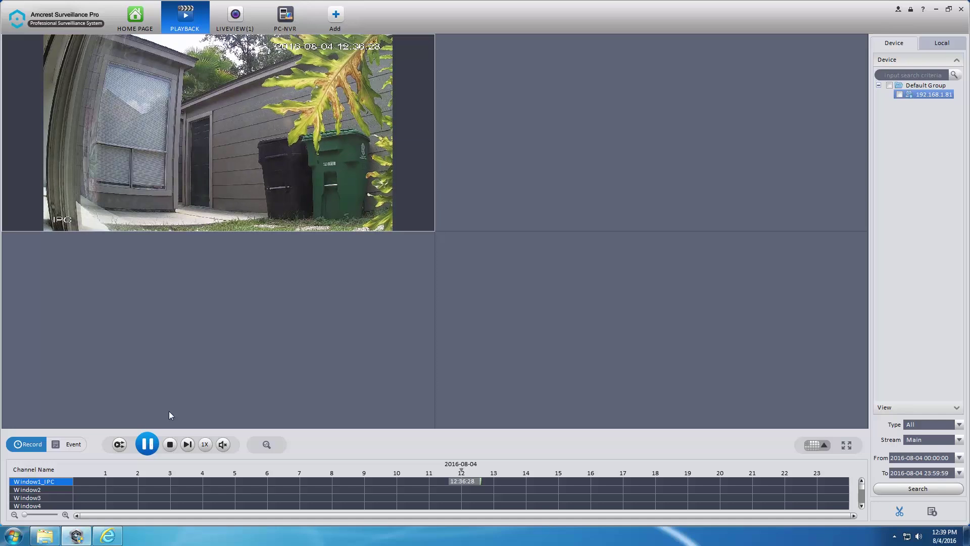
pyautogui.doubleClick(282, 218)
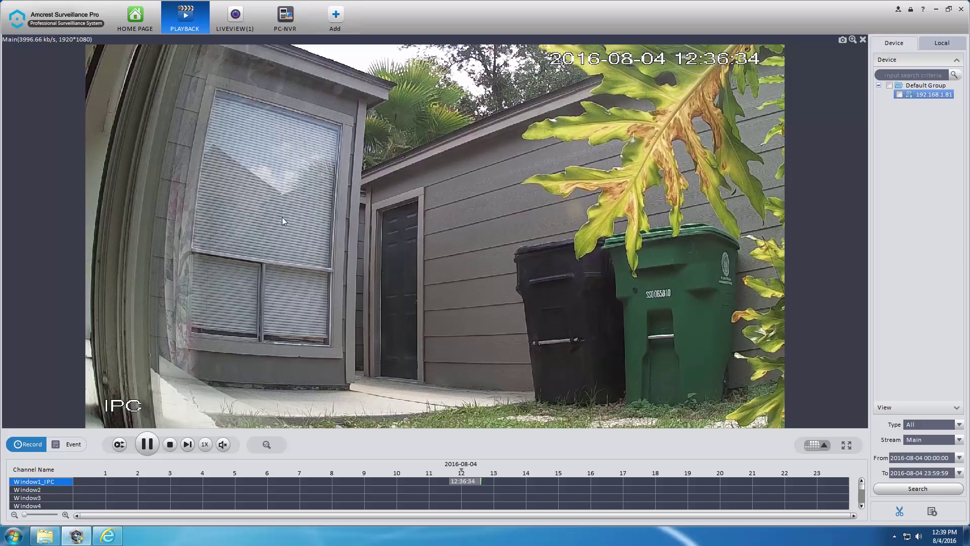
# Play the 12:36:14 general event recording from the camera's event list.
pyautogui.click(72, 450)
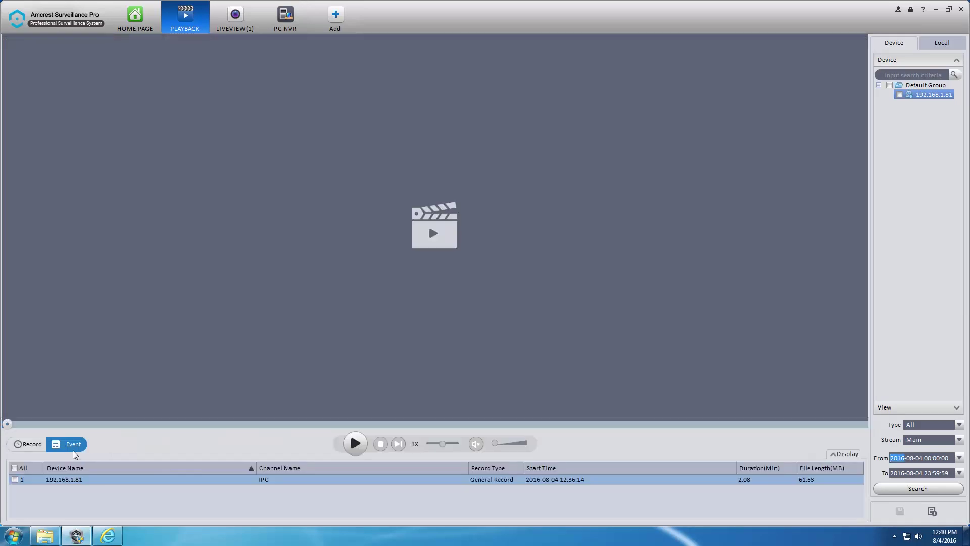
pyautogui.doubleClick(94, 479)
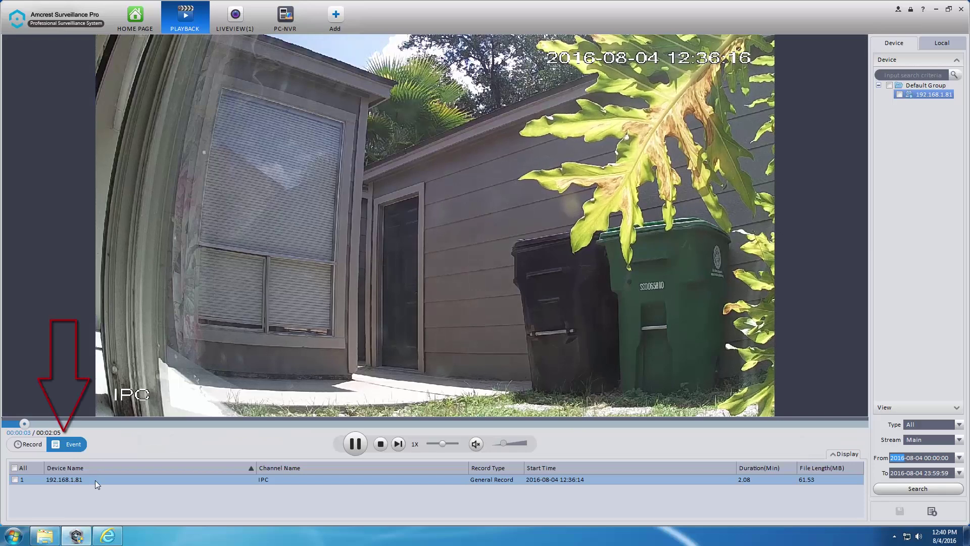